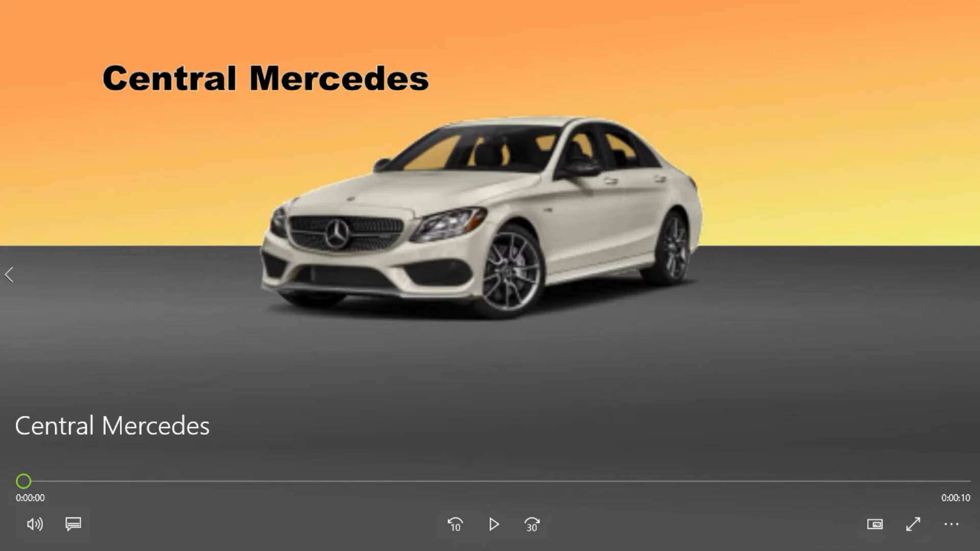
- Play the car ad, replay the underline animation from the start several times, then pause
left_click(492, 522)
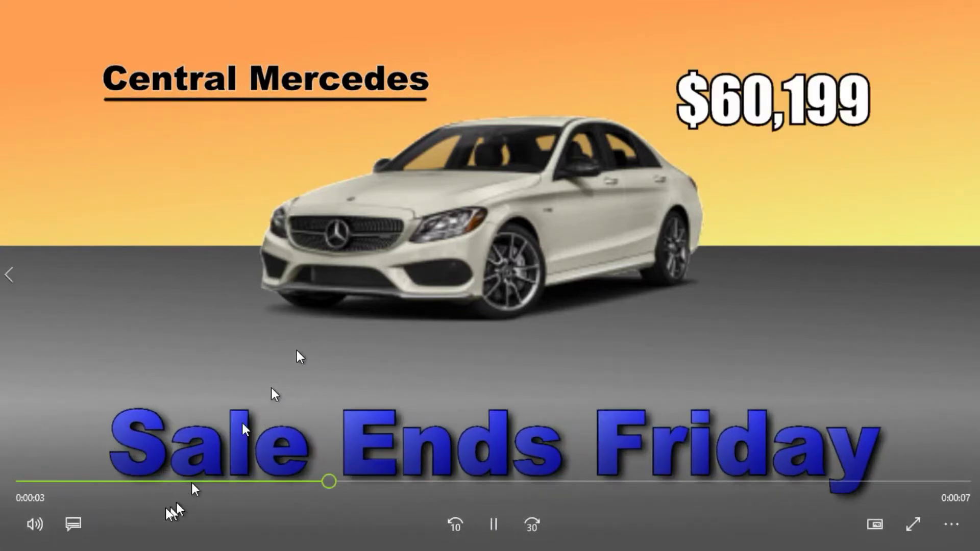
left_click(29, 481)
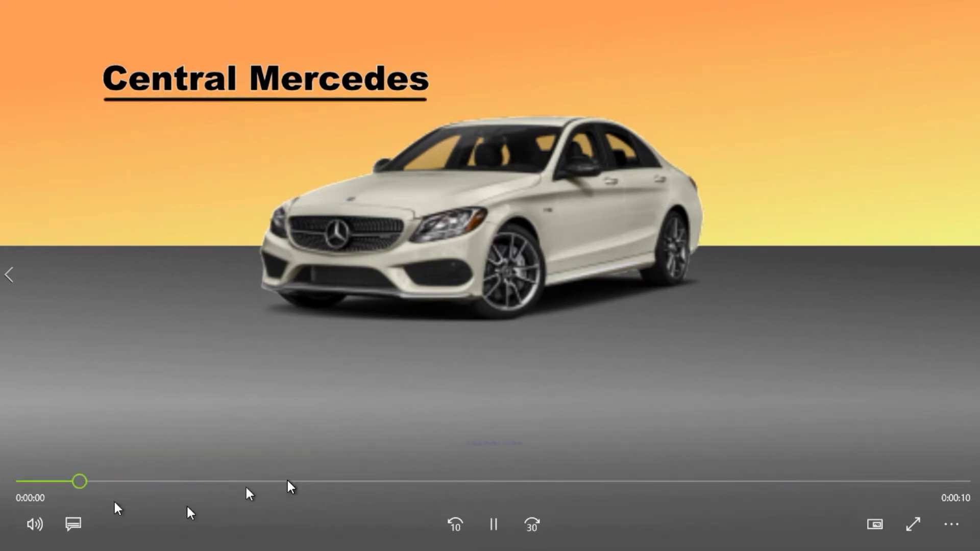
left_click(18, 480)
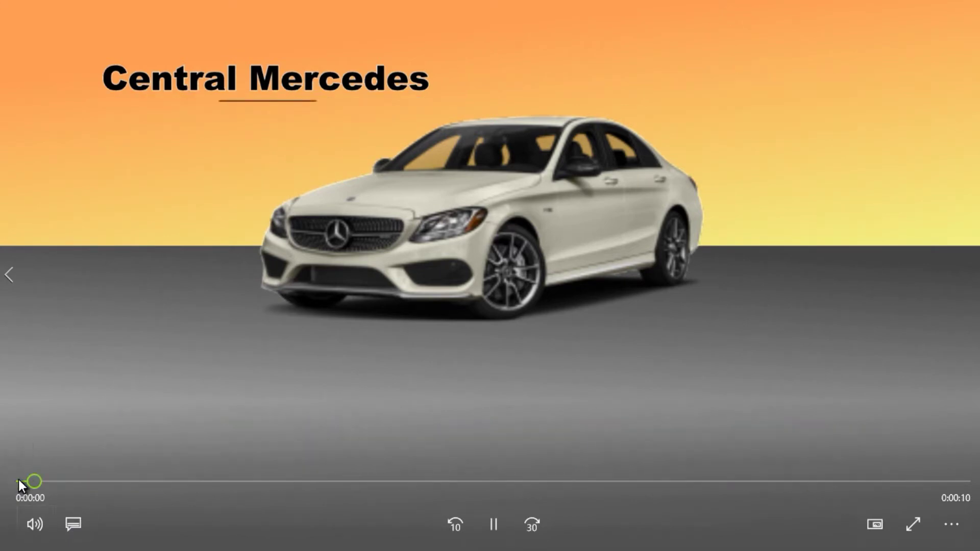
left_click(20, 480)
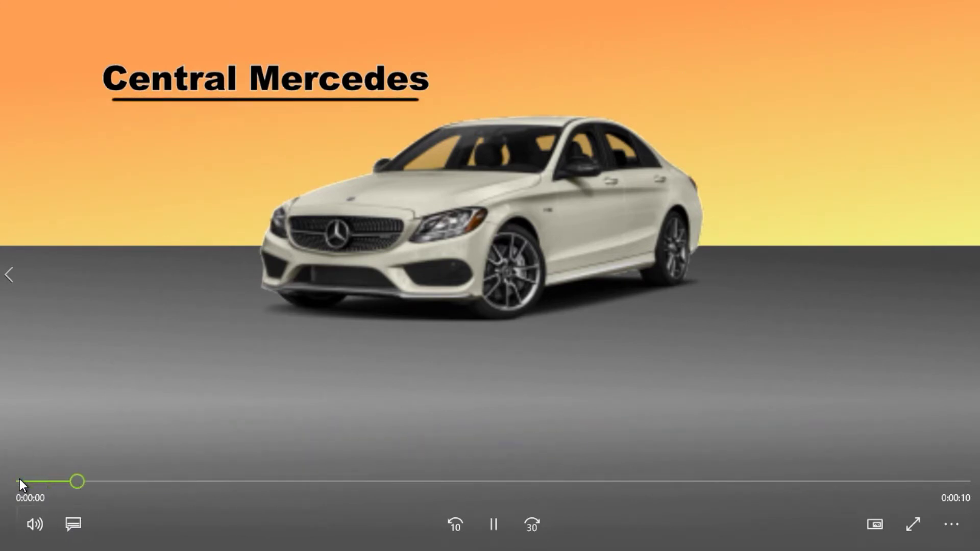
left_click(494, 524)
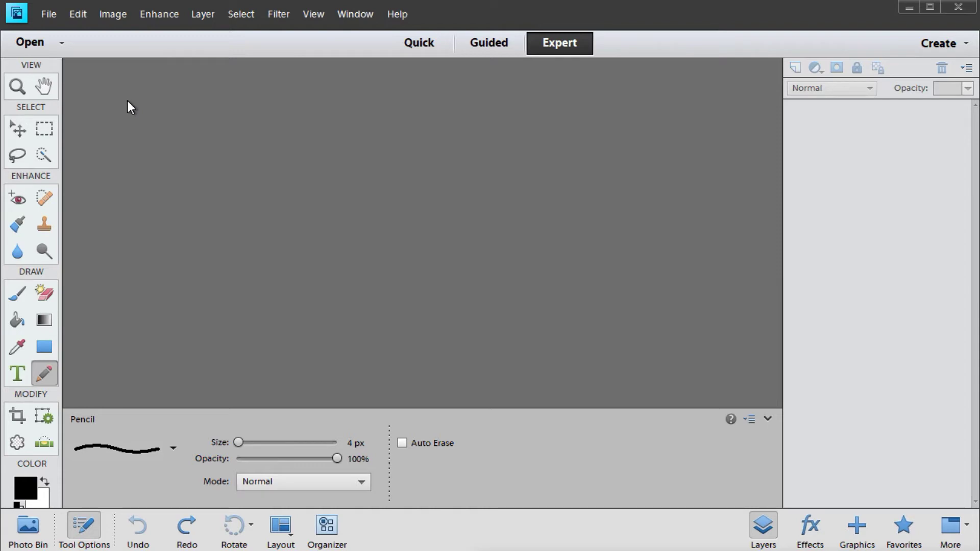
- Start a new blank file from File > New
left_click(54, 16)
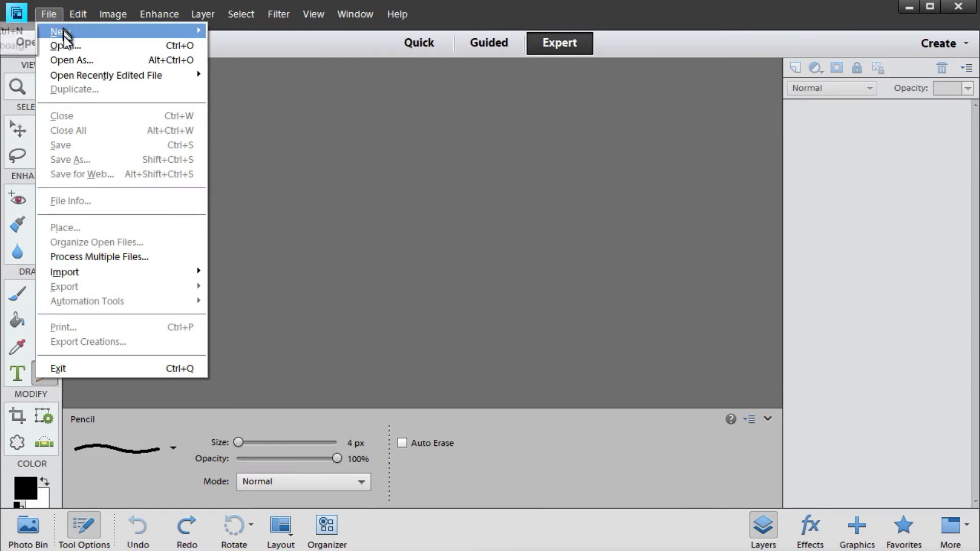
mouse_move(77, 32)
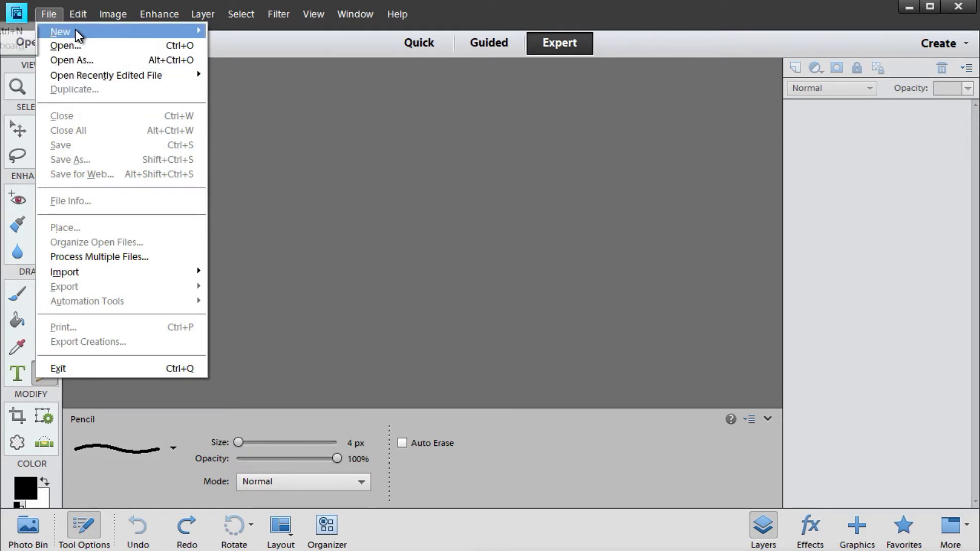
left_click(15, 32)
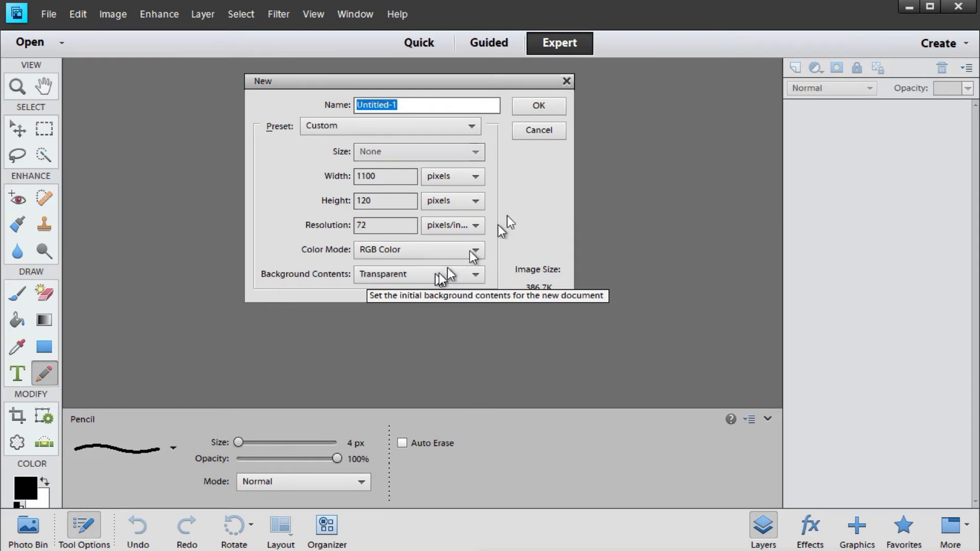
- Create the 1100×120 transparent document and draw a straight 3 px black pencil line across it
left_click(549, 107)
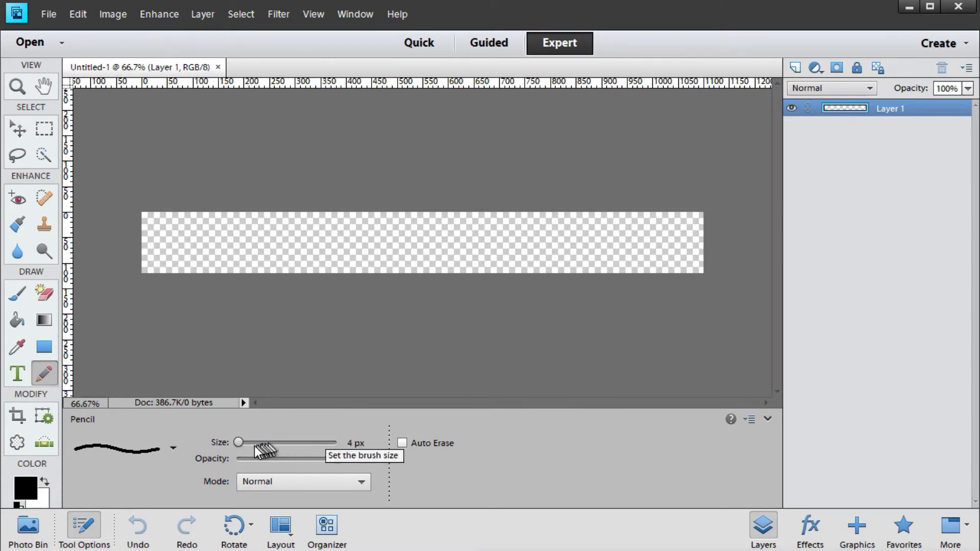
left_click_drag(241, 440, 237, 442)
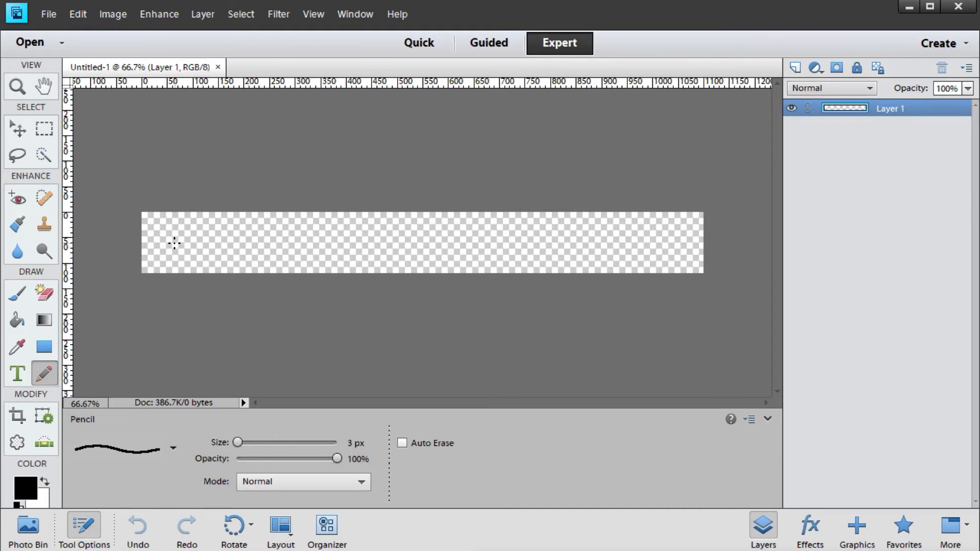
left_click_drag(174, 243, 429, 248)
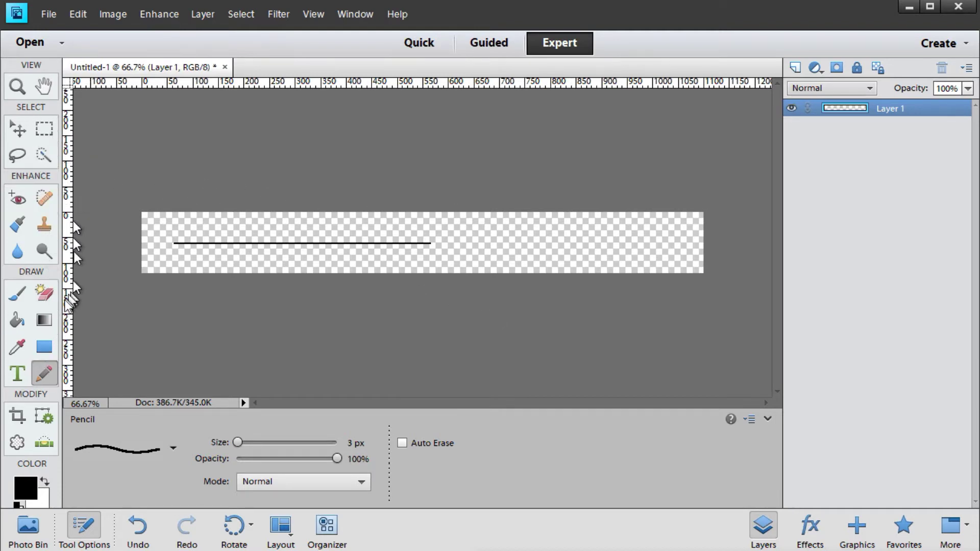
- Crop the canvas to a tight strip around the black line
left_click(18, 416)
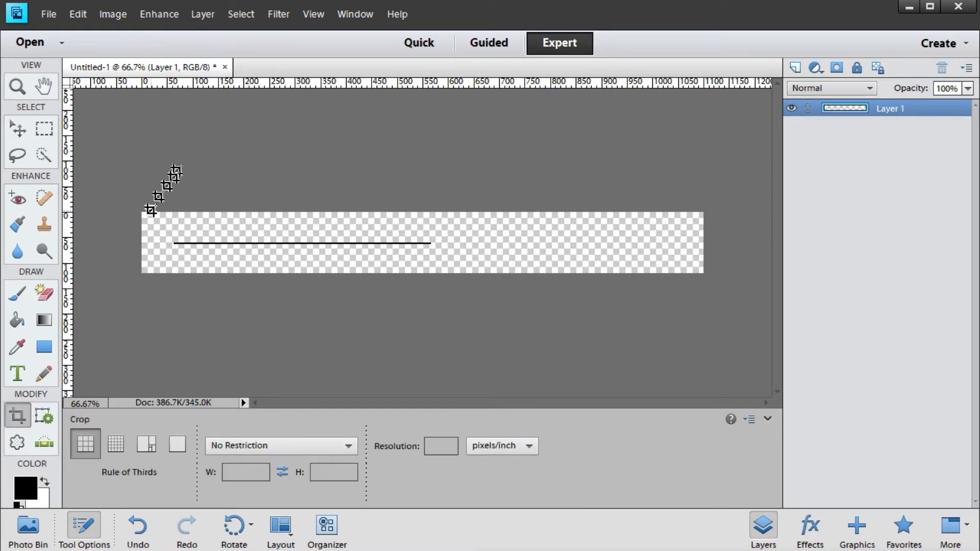
left_click_drag(155, 220, 449, 262)
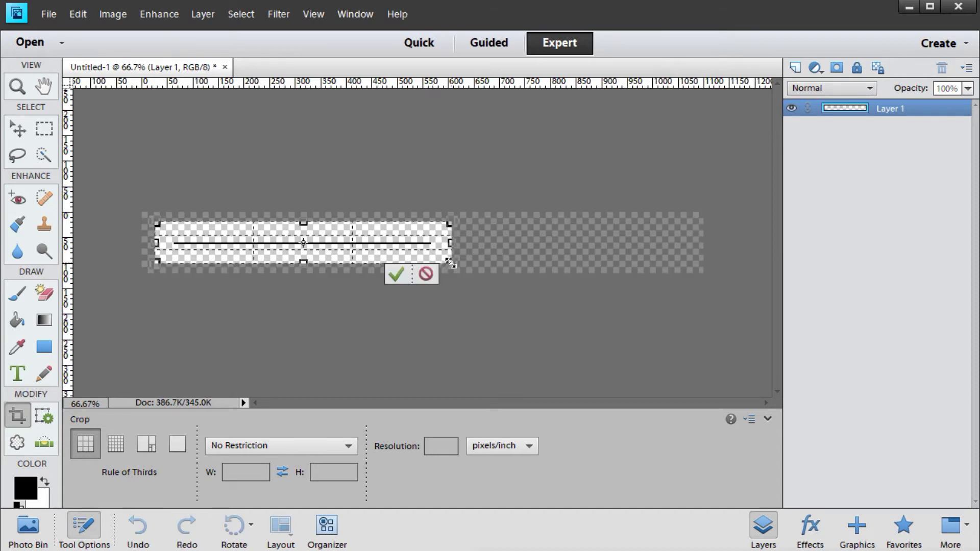
left_click(398, 274)
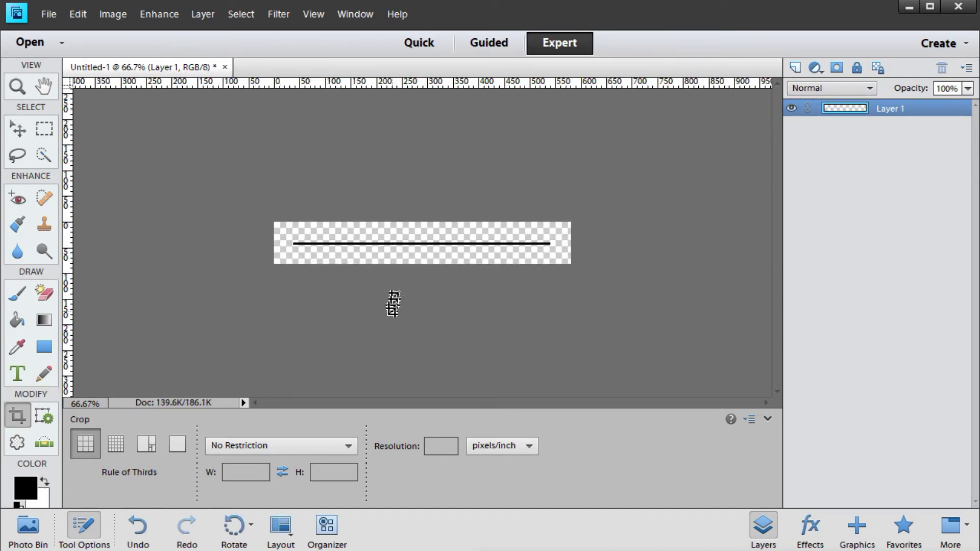
left_click(49, 13)
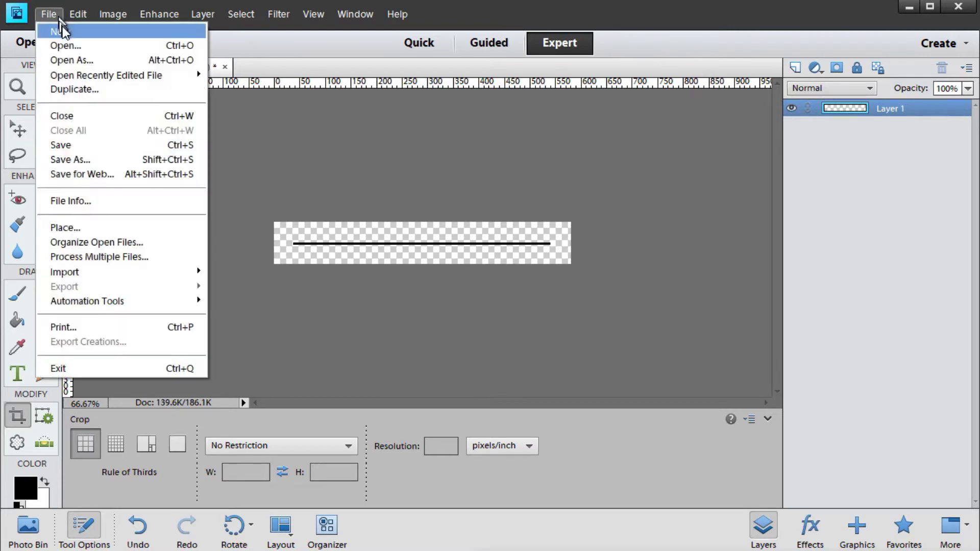
- Save the strip as a PNG named 'testline', accepting the PNG options
left_click(131, 160)
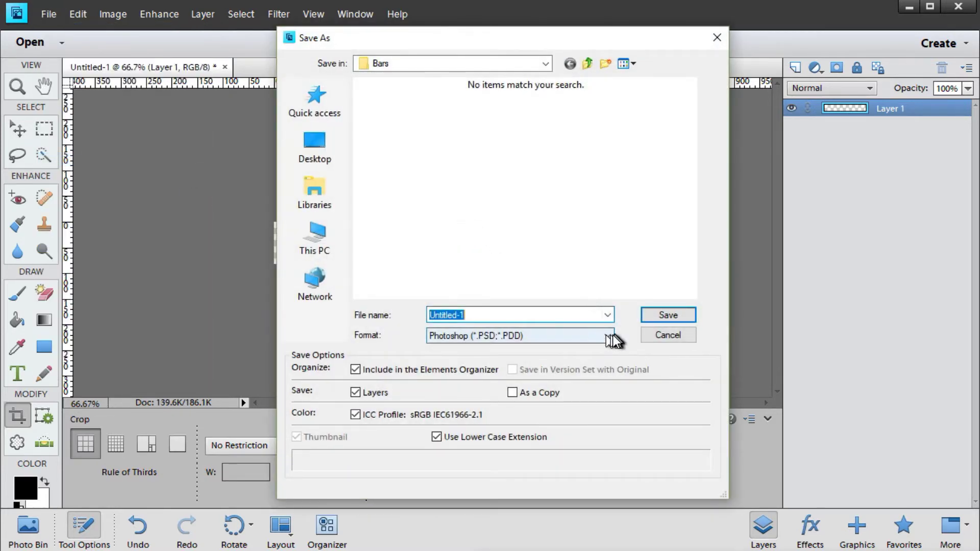
left_click(608, 337)
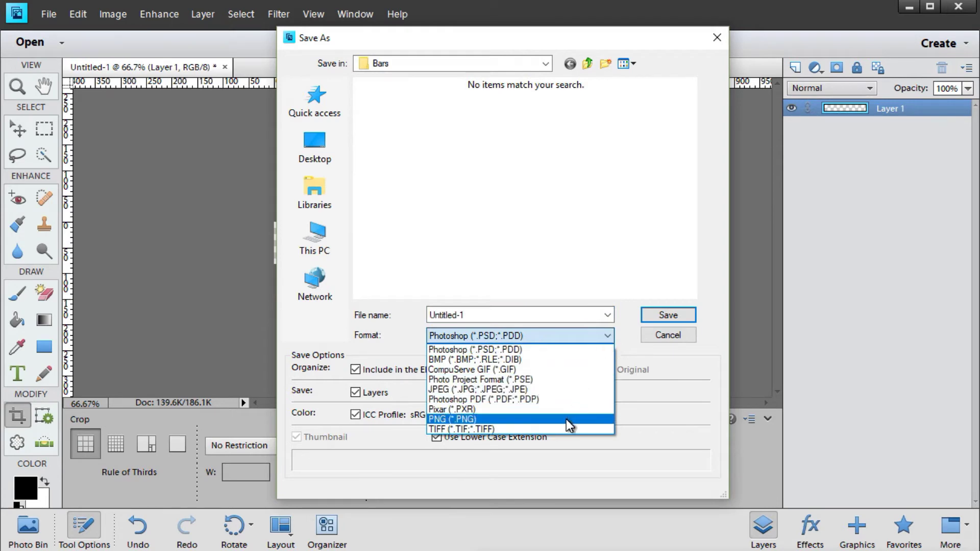
left_click(570, 419)
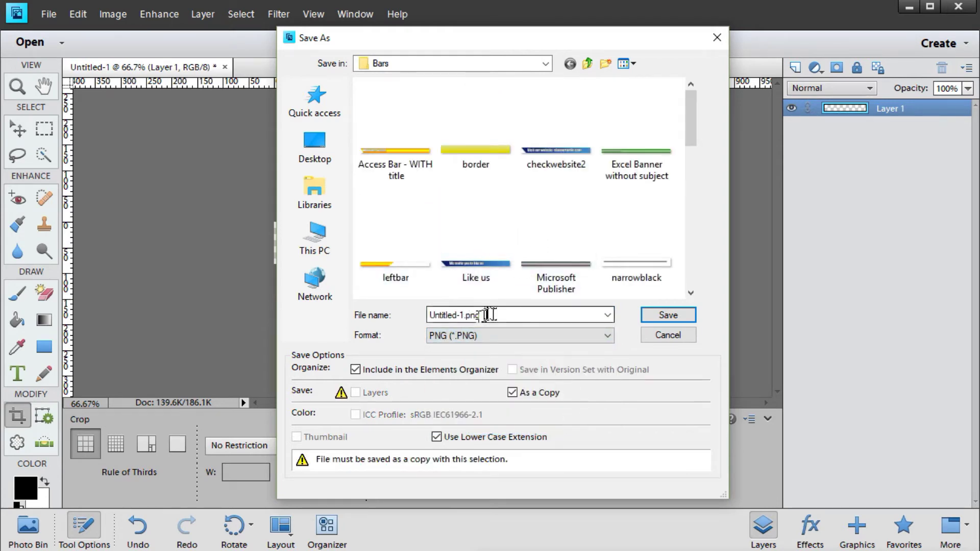
left_click_drag(492, 313, 394, 312)
type("testline")
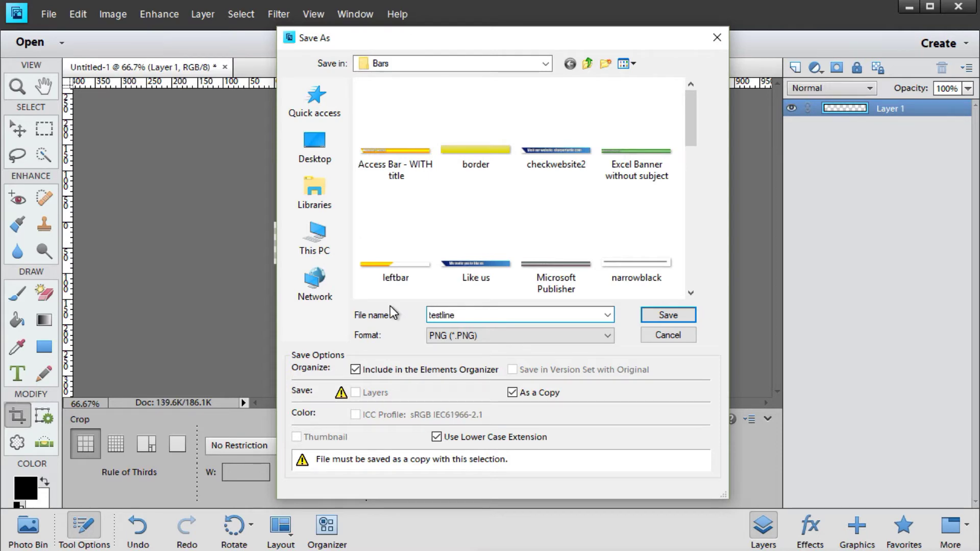
left_click(663, 315)
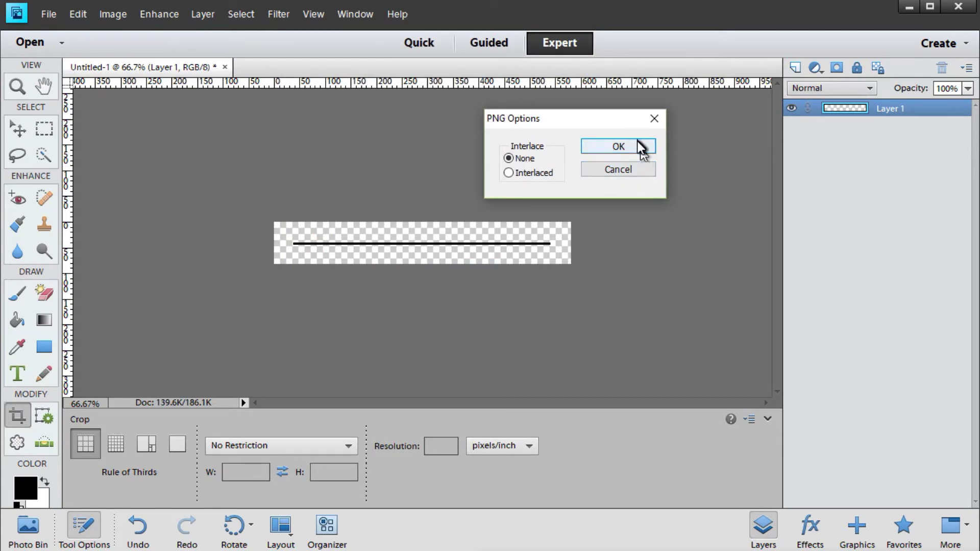
left_click(637, 146)
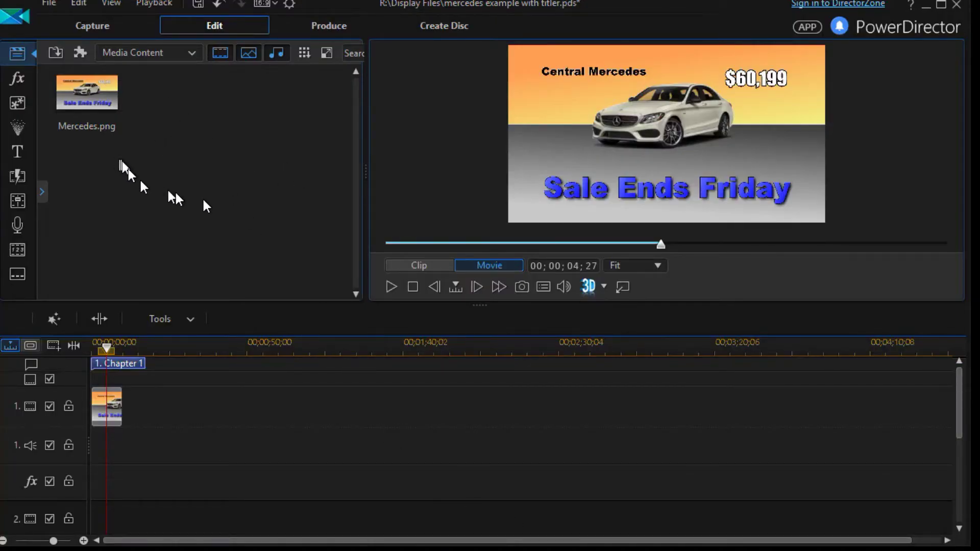
- Import testline.png into the media library and place it at the start of video track 2
right_click(257, 200)
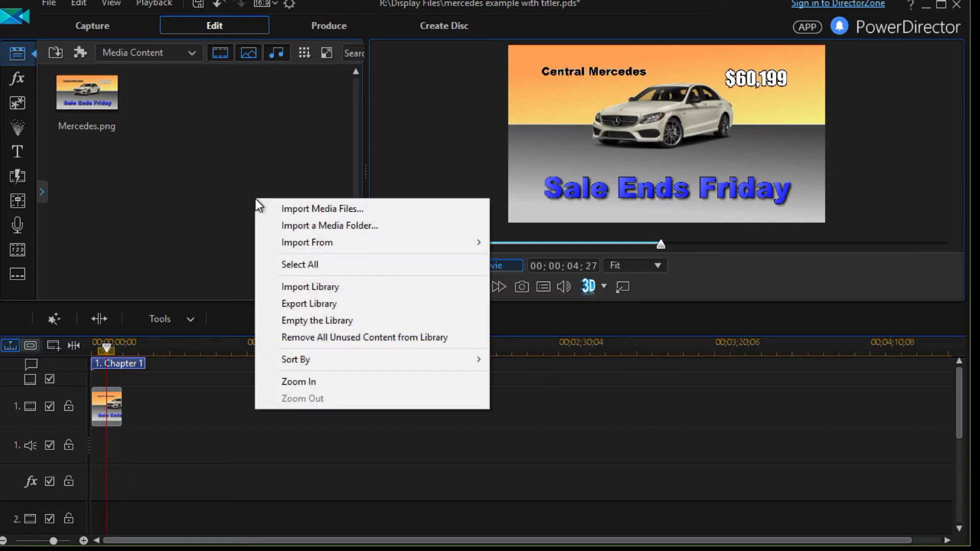
left_click(311, 208)
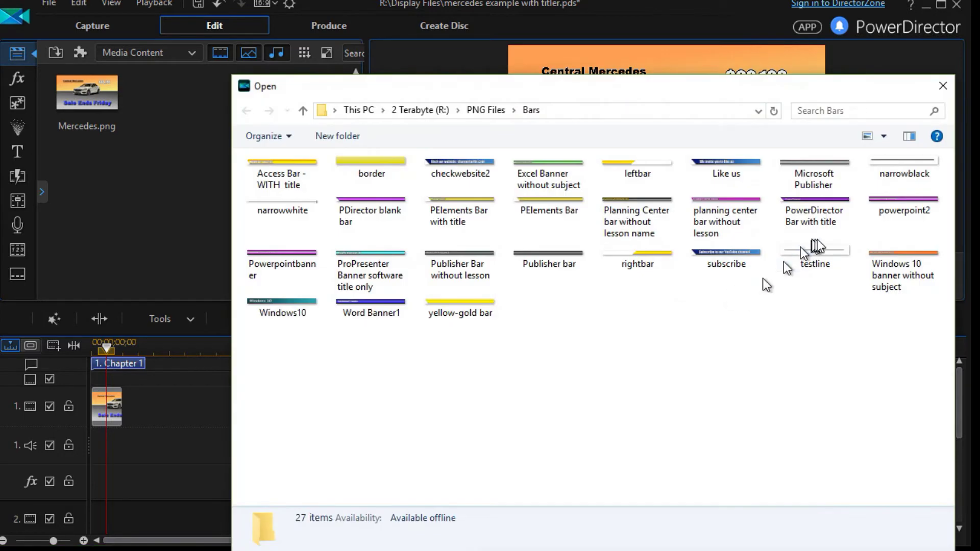
left_click(818, 255)
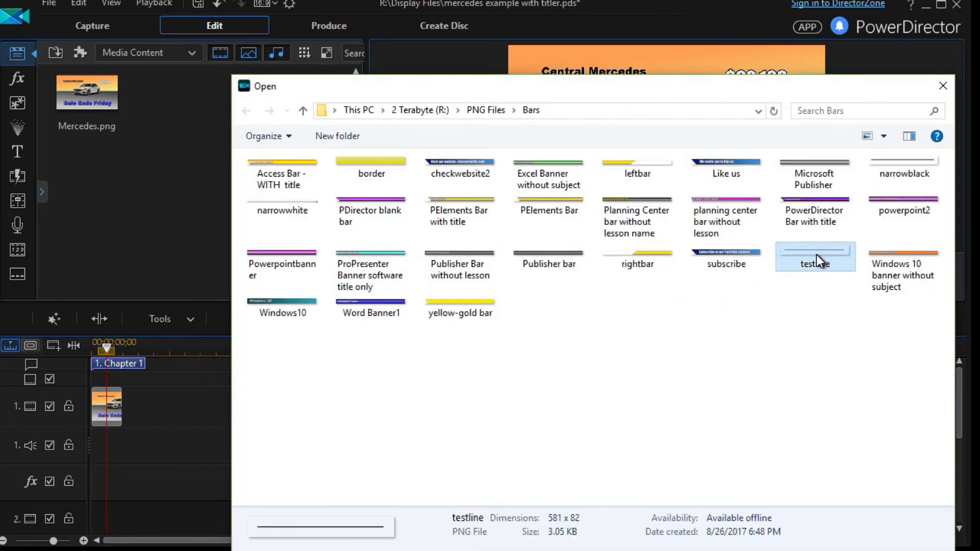
double_click(797, 253)
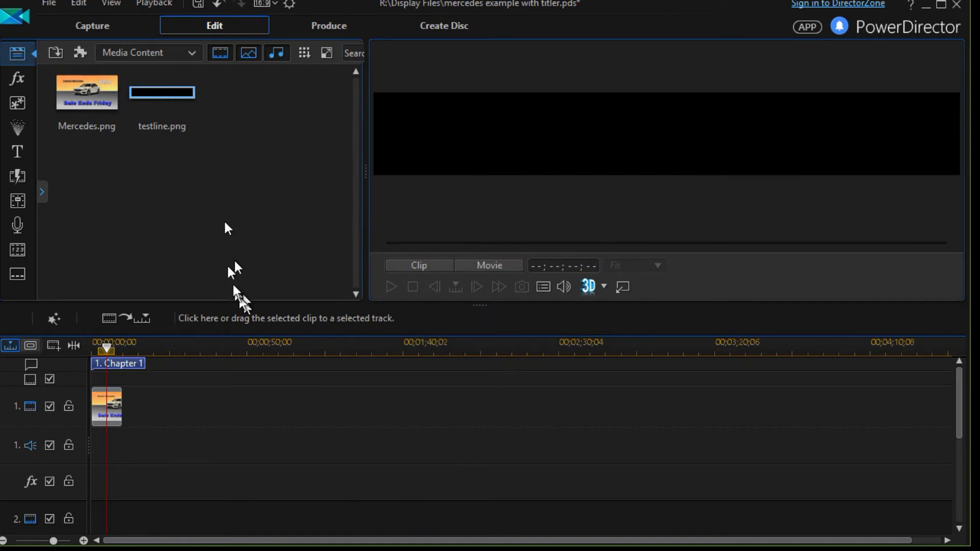
left_click_drag(168, 100, 106, 518)
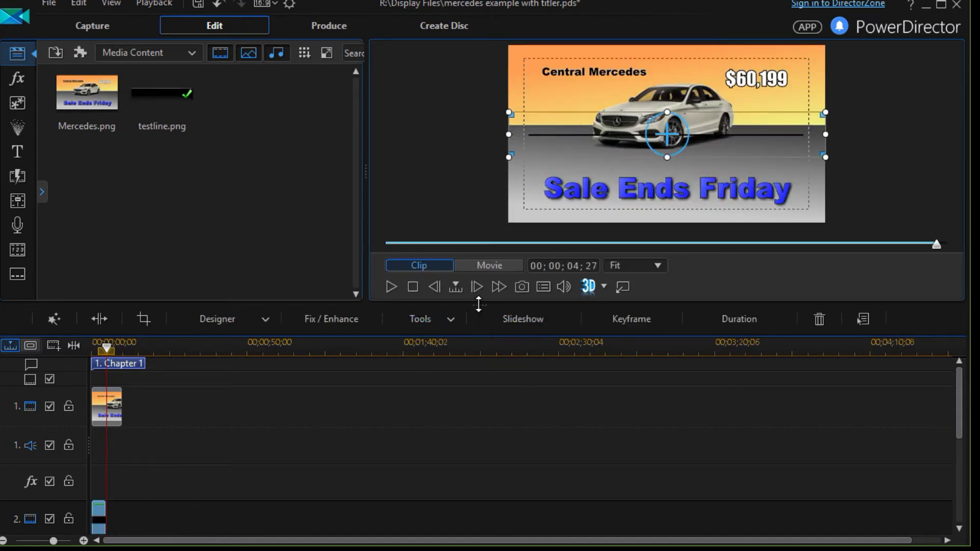
- Enlarge the preview, shorten the line, and move it just under the Central Mercedes title
left_click_drag(481, 305, 546, 392)
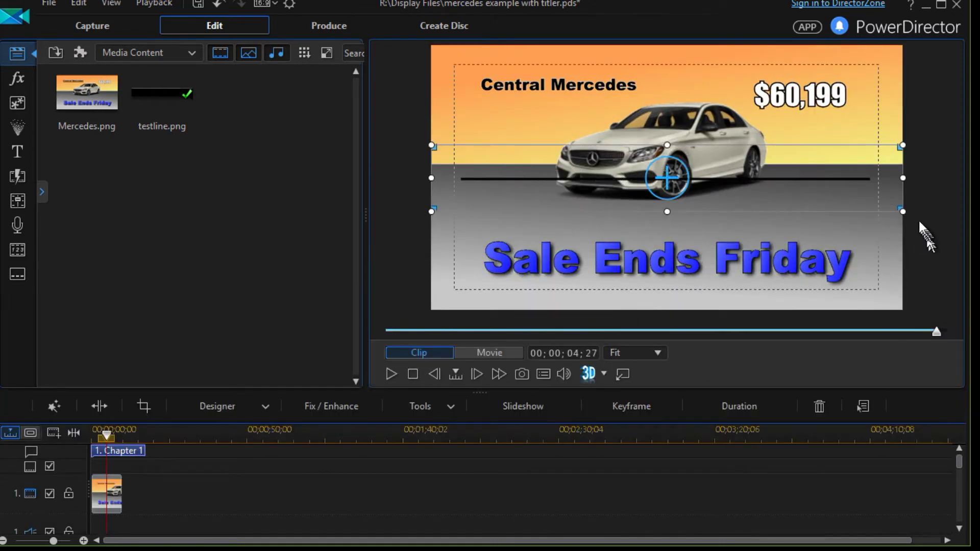
left_click_drag(897, 209, 705, 189)
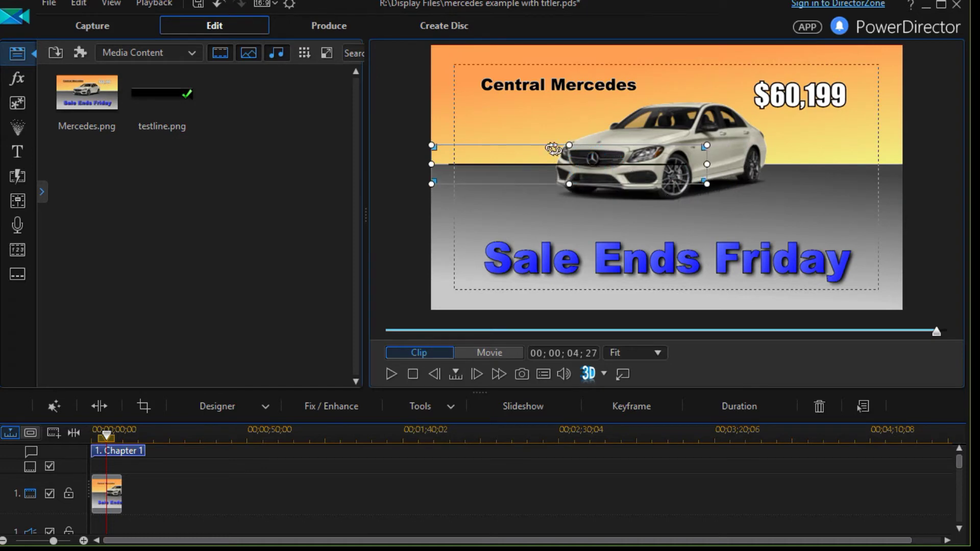
left_click_drag(551, 146, 539, 79)
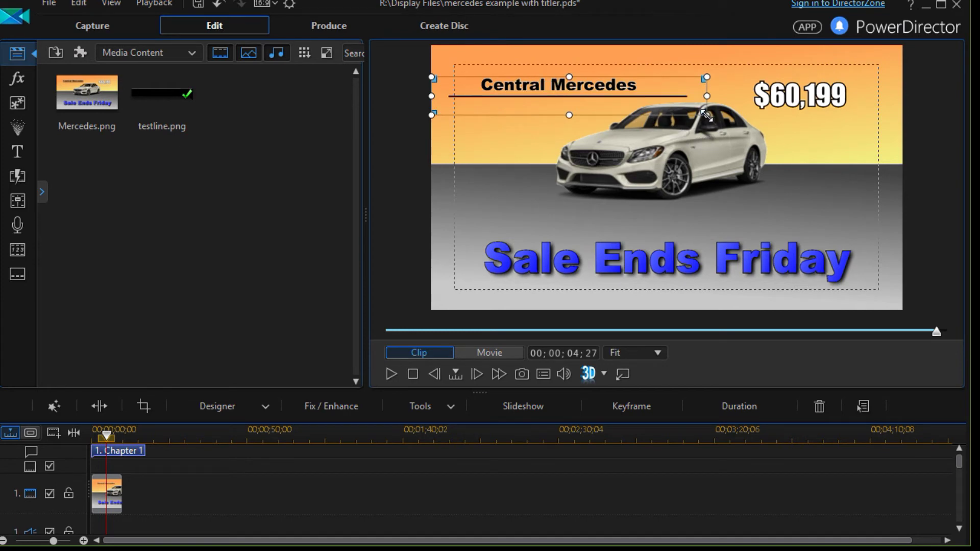
left_click_drag(707, 114, 594, 98)
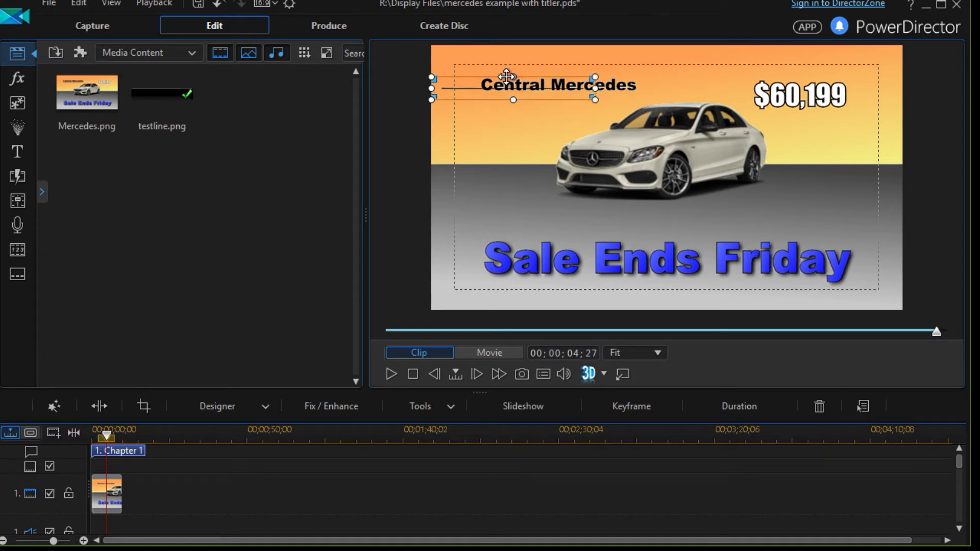
left_click(530, 84)
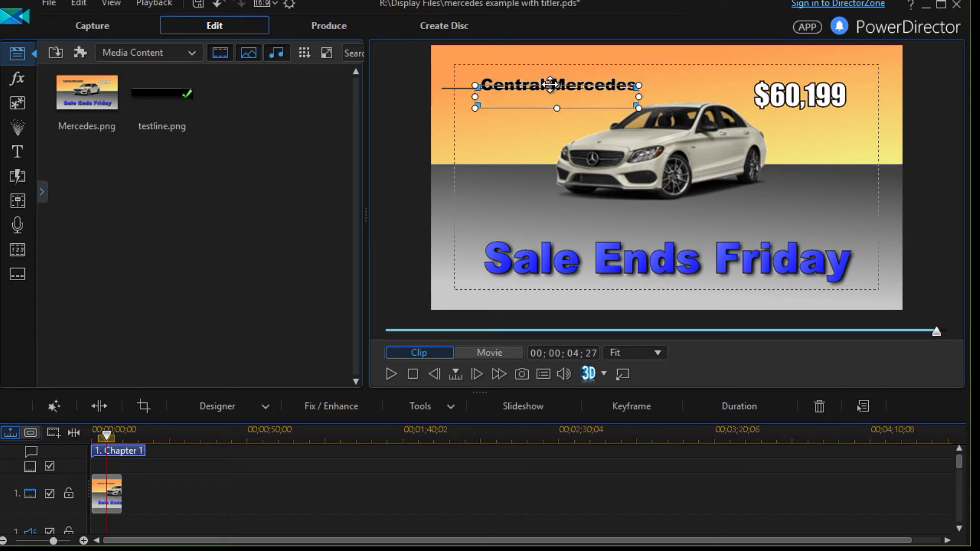
left_click_drag(551, 84, 549, 86)
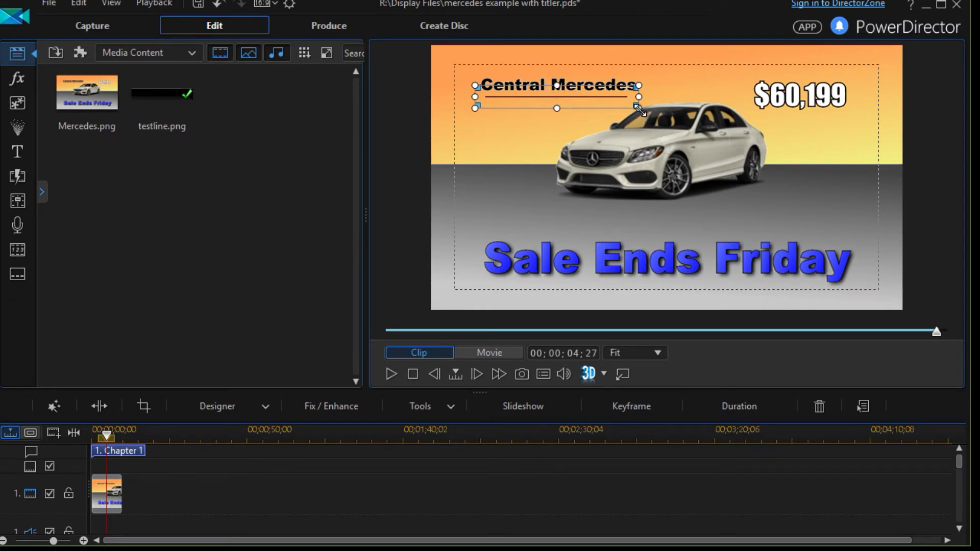
- Adjust the Central Mercedes title box width and nudge it slightly left
left_click_drag(639, 107, 671, 112)
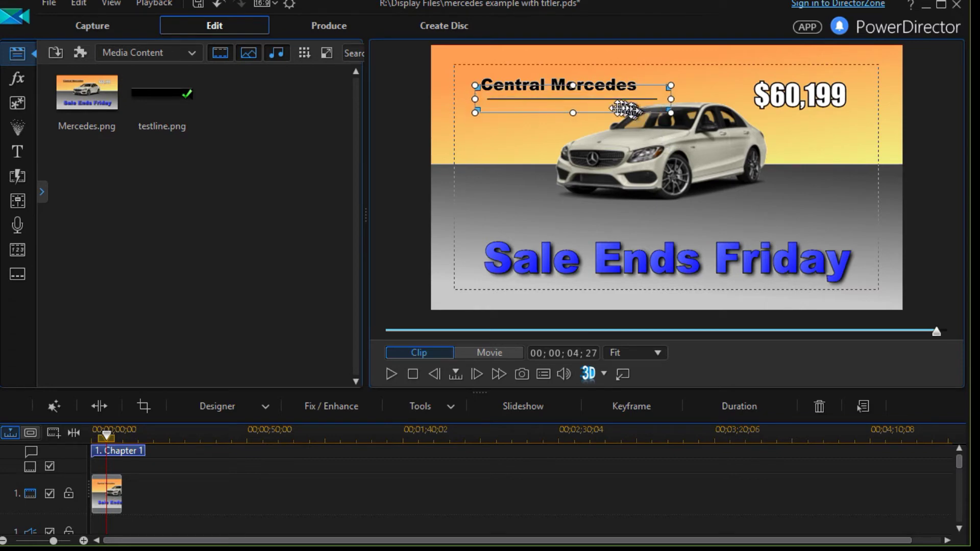
left_click_drag(670, 111, 661, 109)
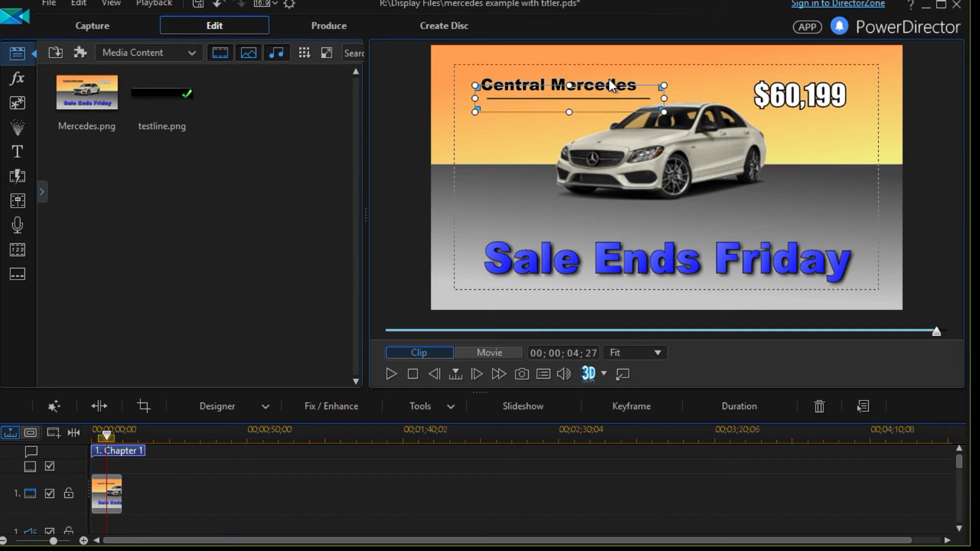
mouse_move(606, 87)
left_mouse_down()
mouse_move(587, 83)
mouse_move(594, 88)
left_mouse_up()
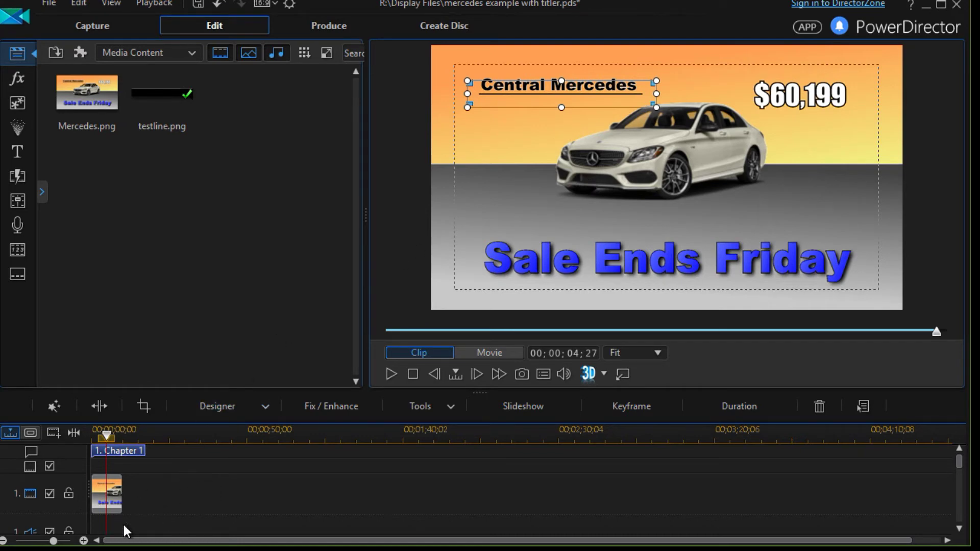
- Open the testline clip in PiP Designer and move the playhead back near the clip start
scroll(153, 469, "down", 3)
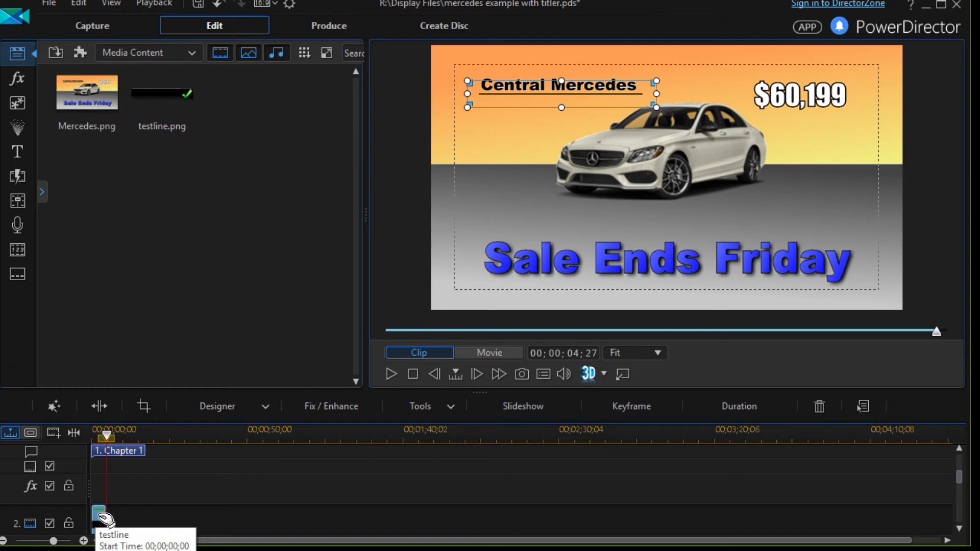
scroll(105, 520, "down", 1)
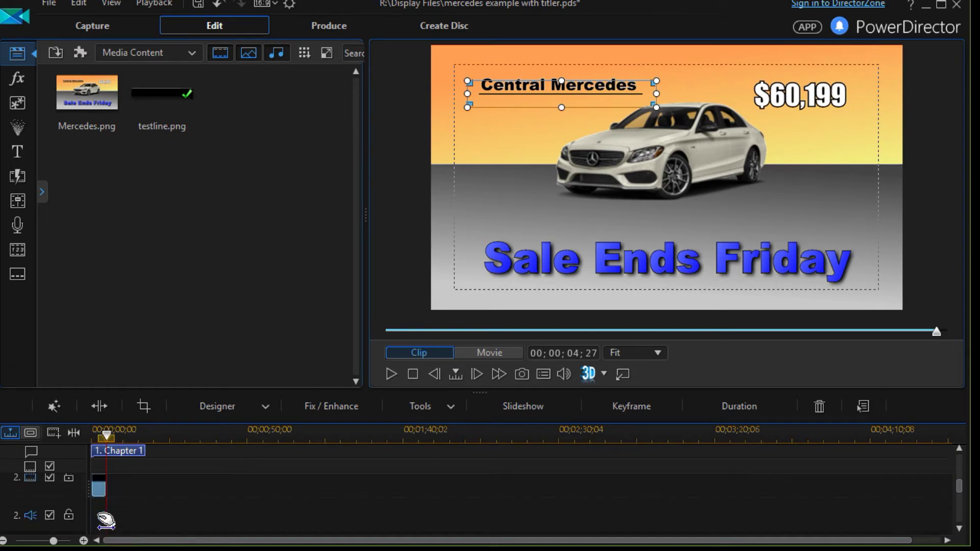
double_click(97, 490)
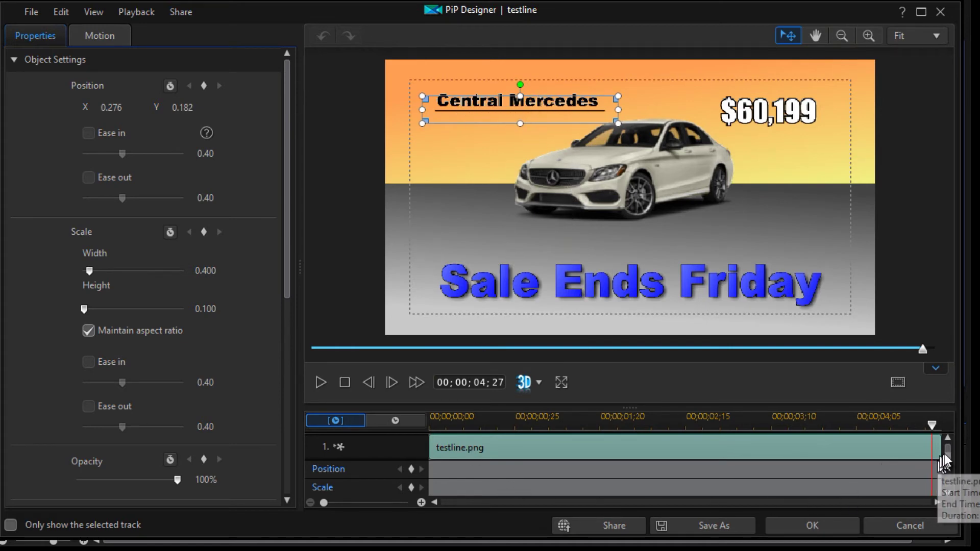
left_click_drag(947, 454, 946, 457)
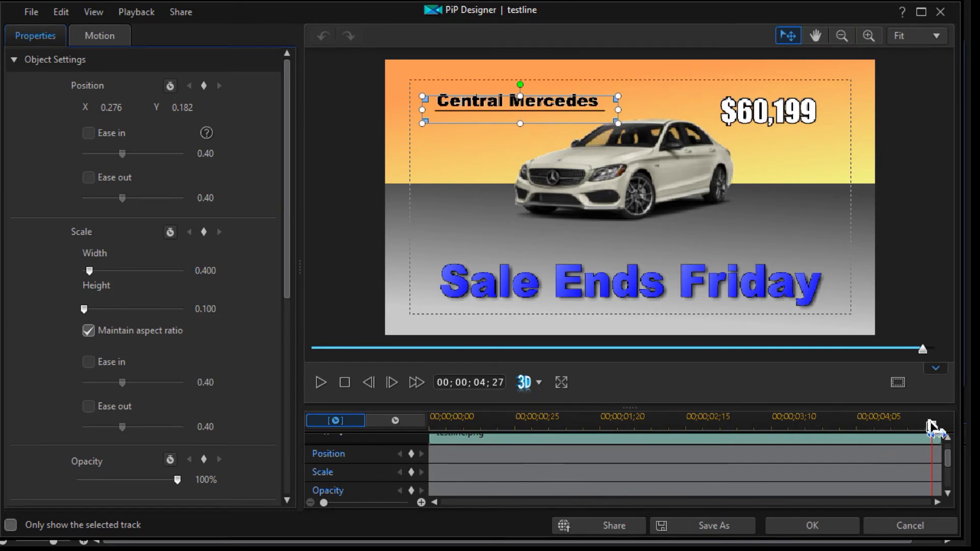
left_click_drag(932, 425, 497, 444)
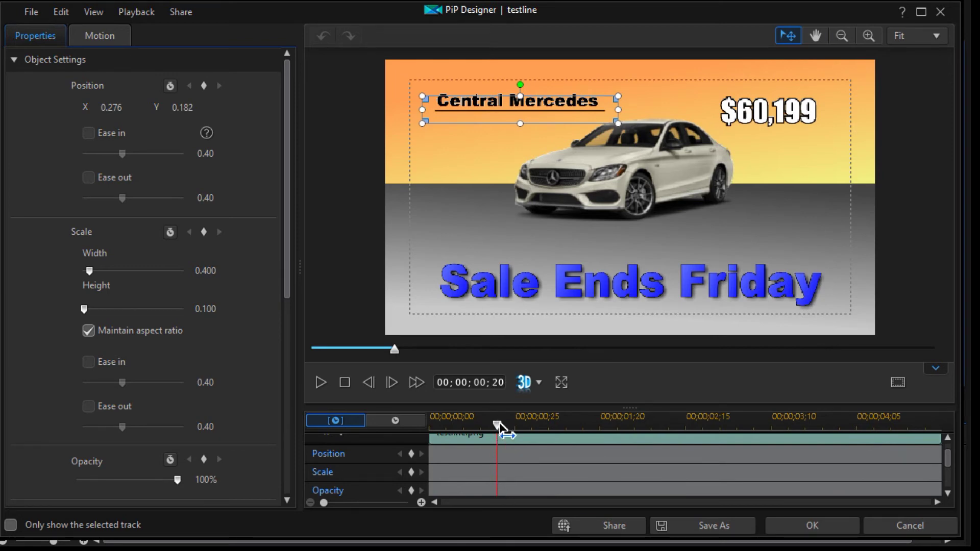
- Add Scale keyframes at 00;00;00;25 and at the clip start 00;00;00;00
left_click_drag(501, 430, 518, 434)
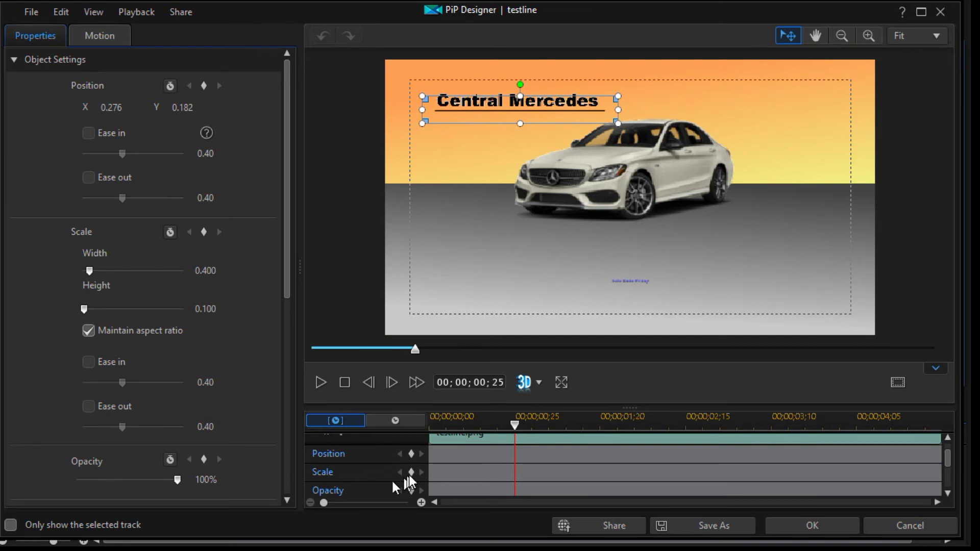
left_click(411, 474)
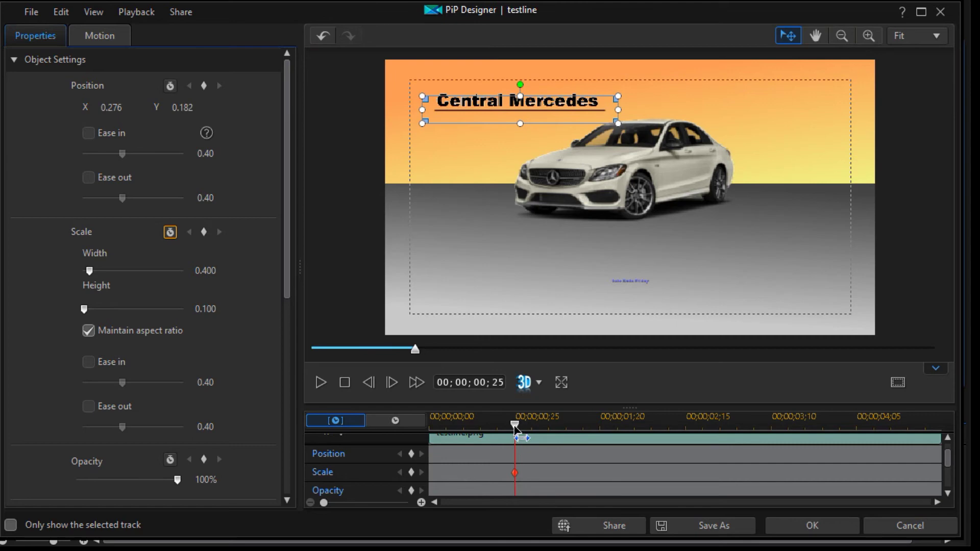
left_click_drag(515, 430, 405, 429)
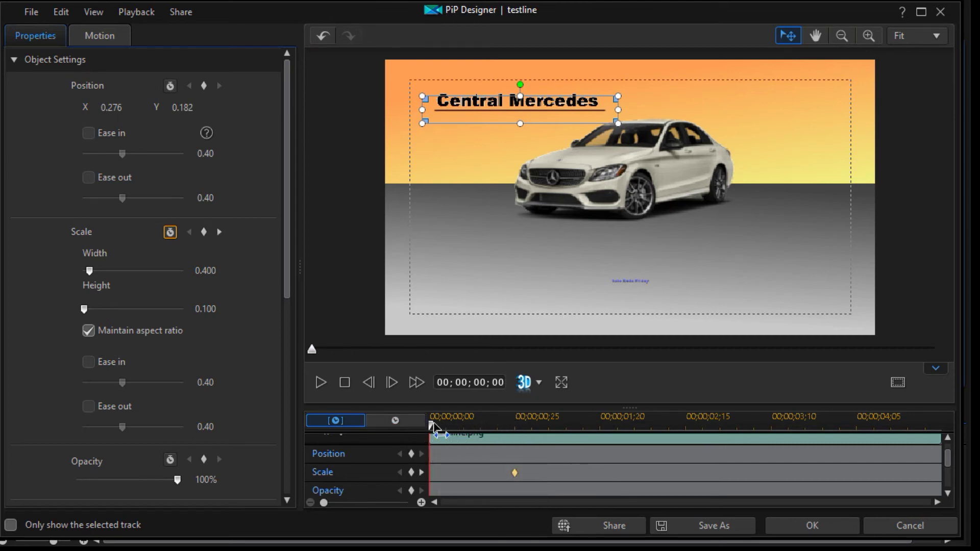
left_click(412, 472)
- Set the starting Scale width and height to 0.001 so the line begins invisible
left_click_drag(90, 271, 82, 268)
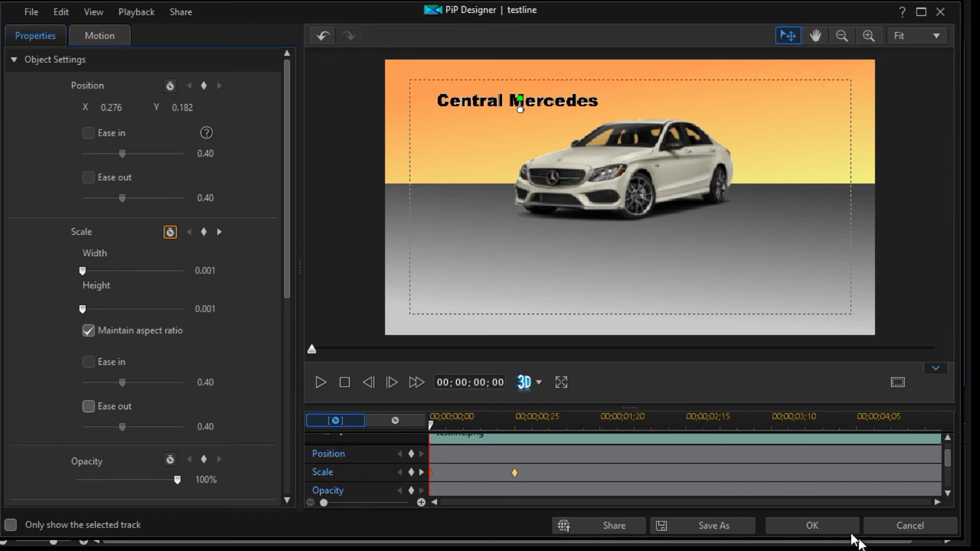
- Apply the underline animation from PiP Designer and play the ad from the beginning
left_click(810, 524)
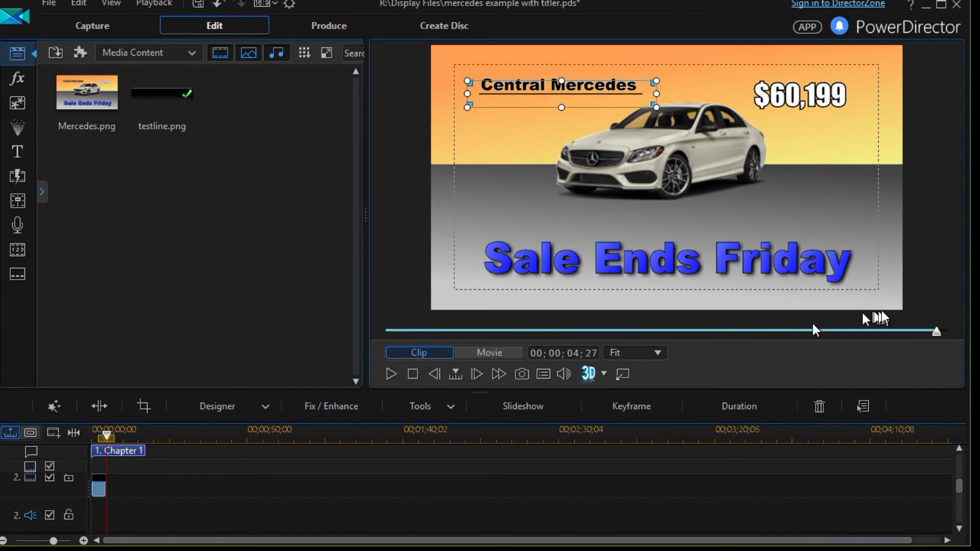
left_click_drag(937, 337, 318, 339)
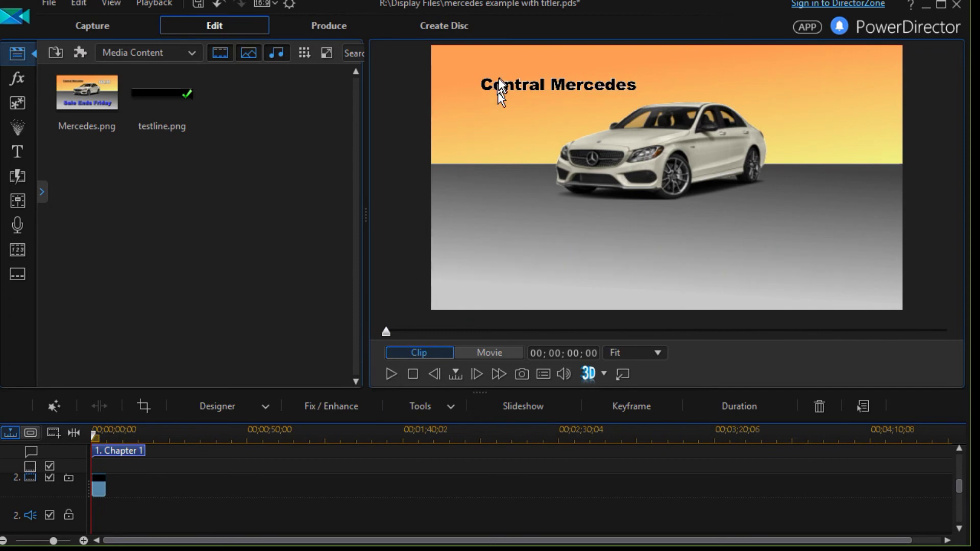
left_click(390, 374)
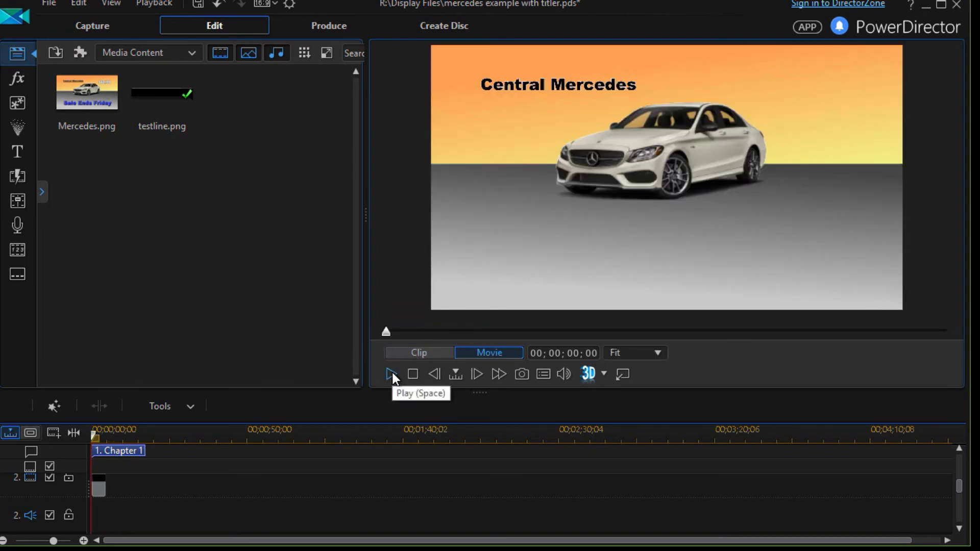
- Replay the ad from the first frame to watch the line grow under 'Central Mercedes'
left_click(391, 374)
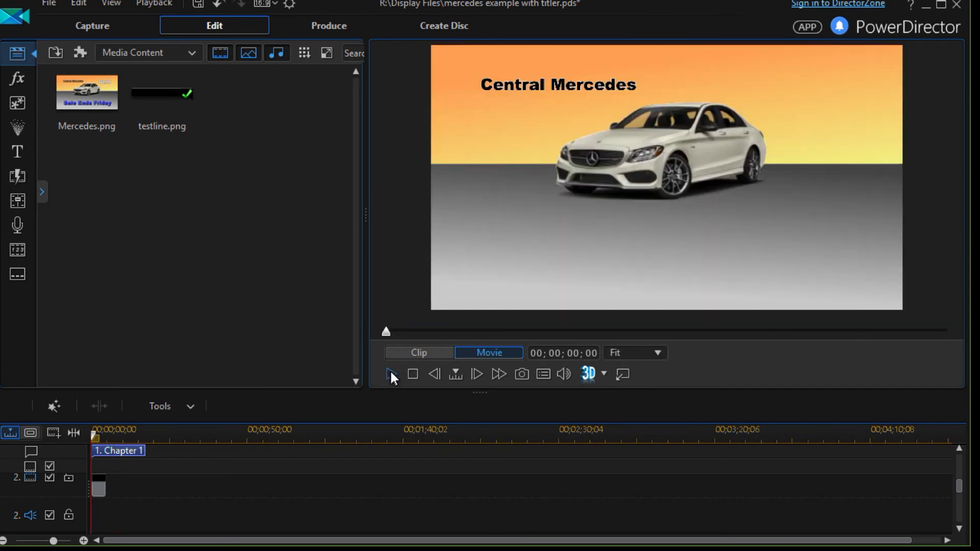
left_click(393, 373)
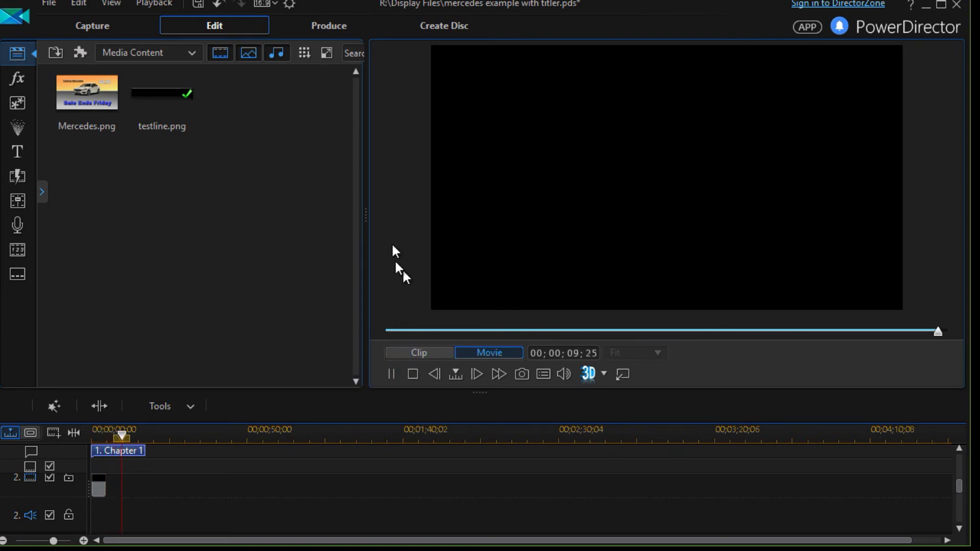
left_click(389, 374)
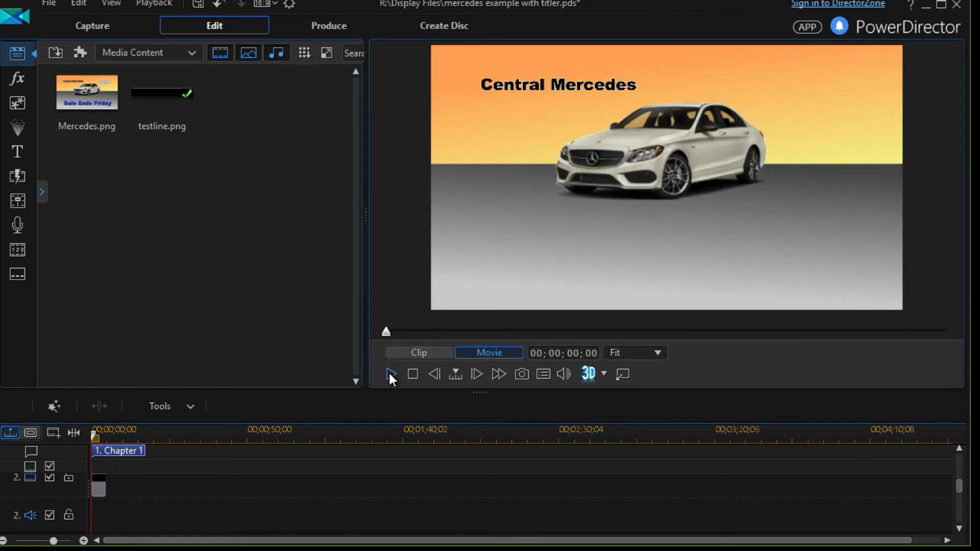
left_click(392, 374)
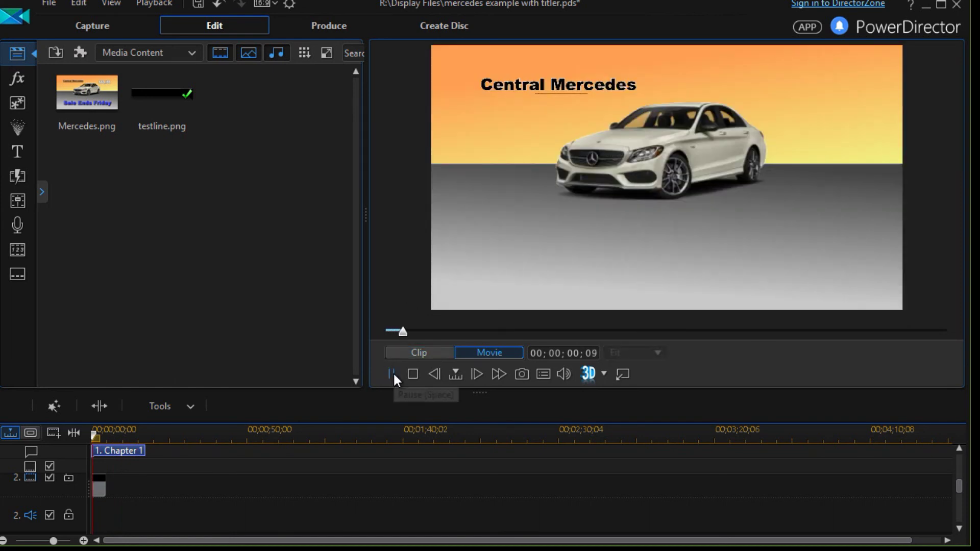